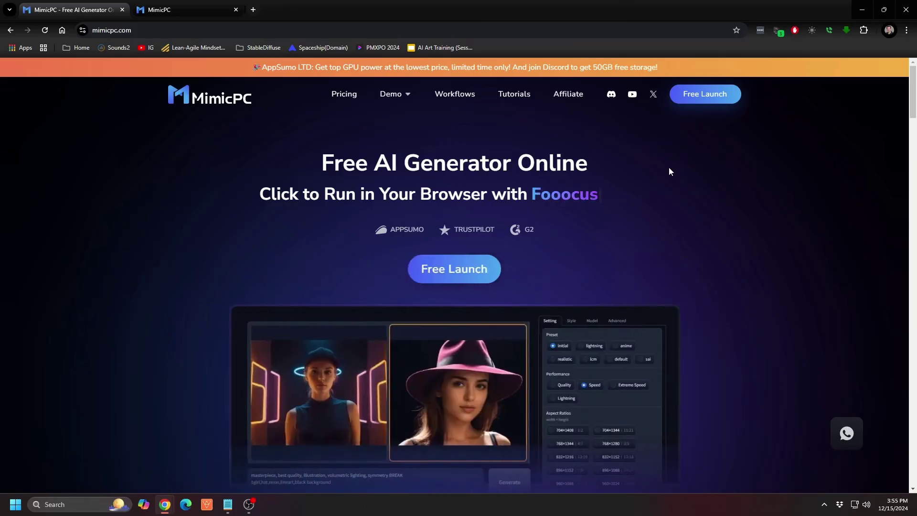
Launch the MimicPC online workspace and wait for the Apps catalogue to load.
click(706, 95)
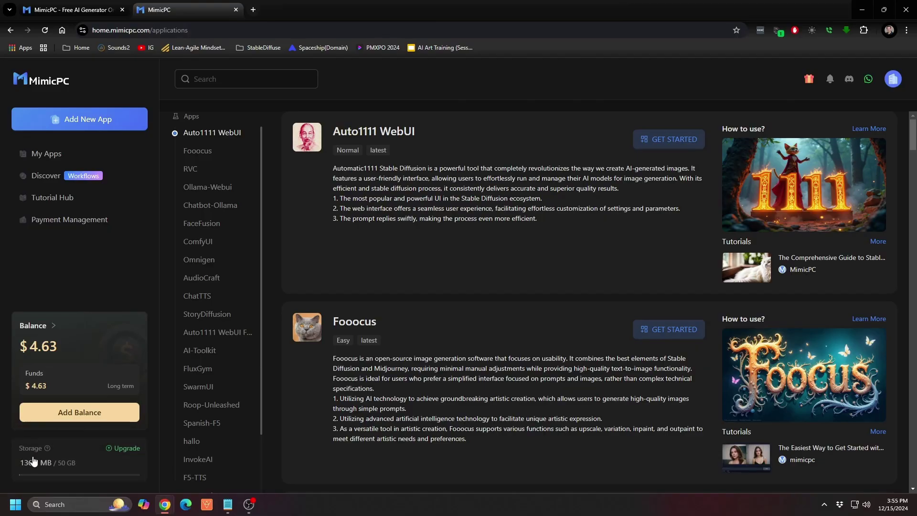
click(48, 348)
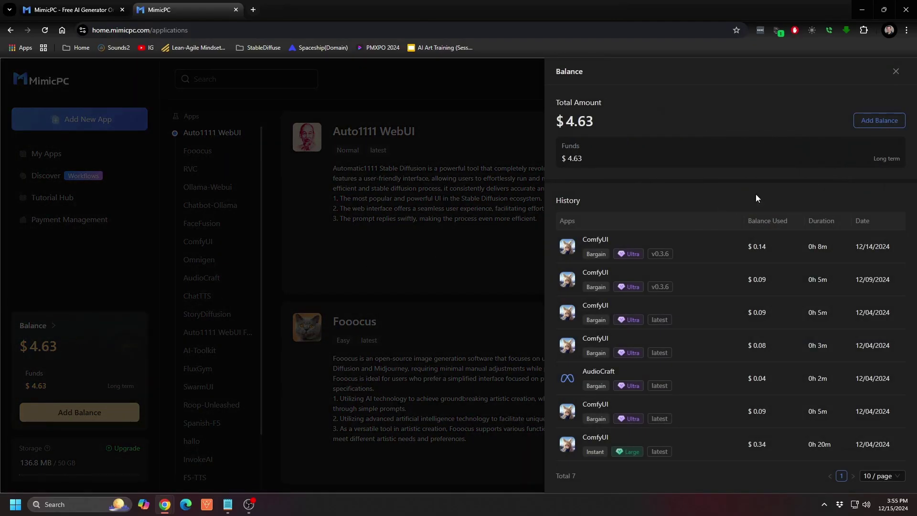
click(317, 250)
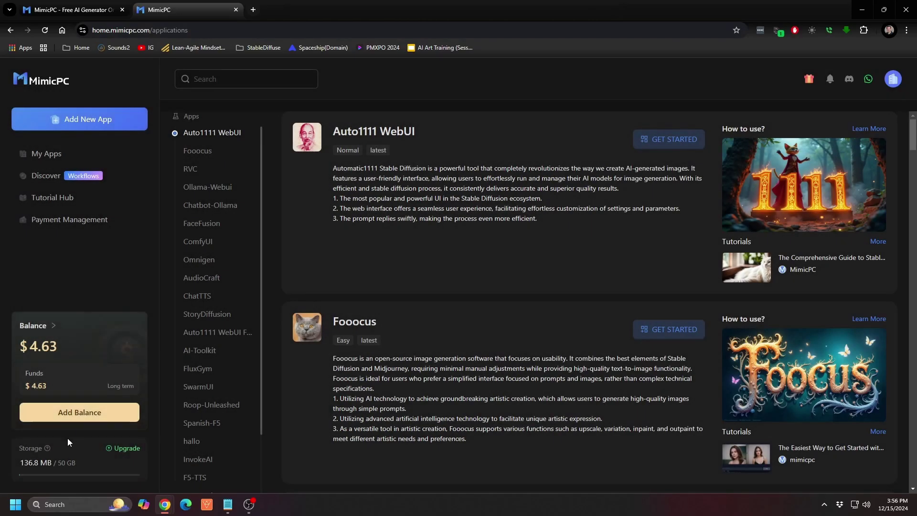
click(61, 451)
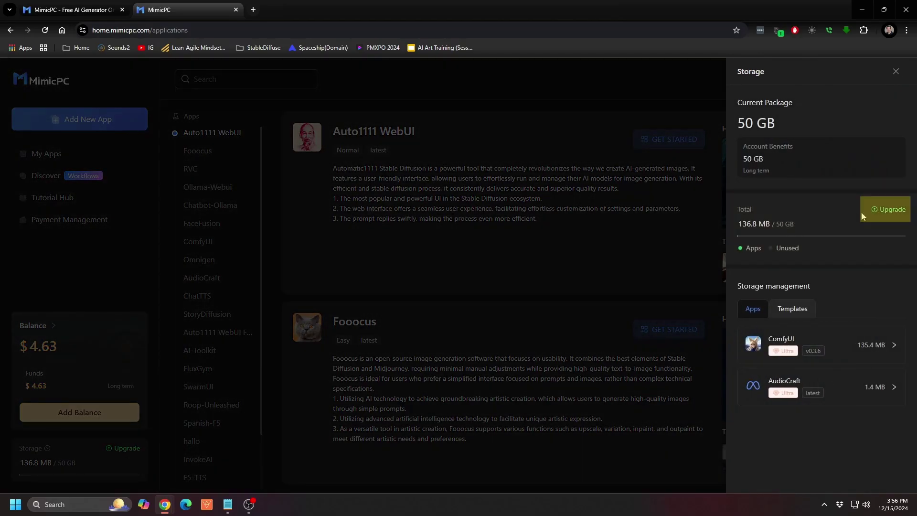
click(897, 211)
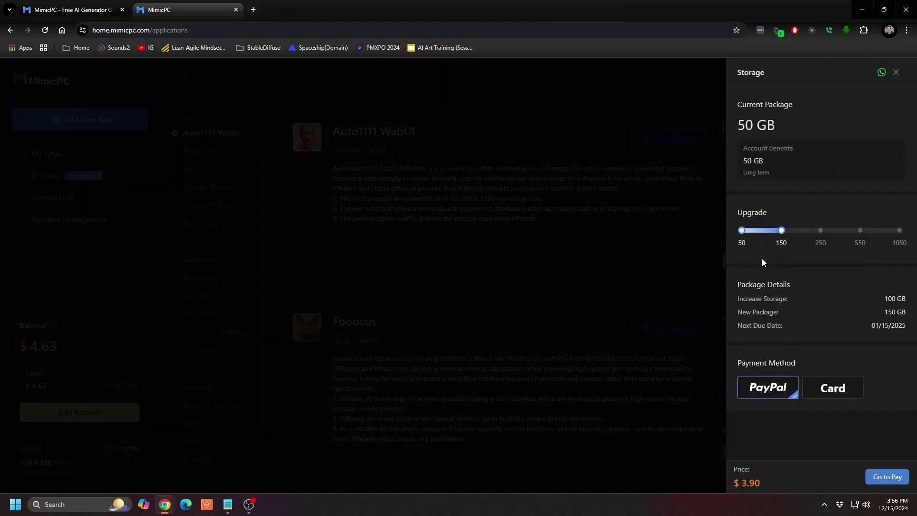
click(897, 74)
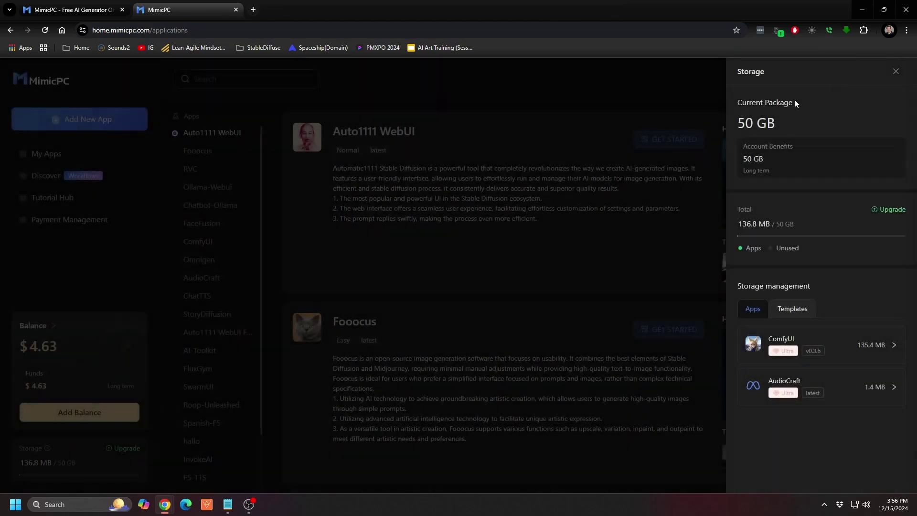
click(673, 208)
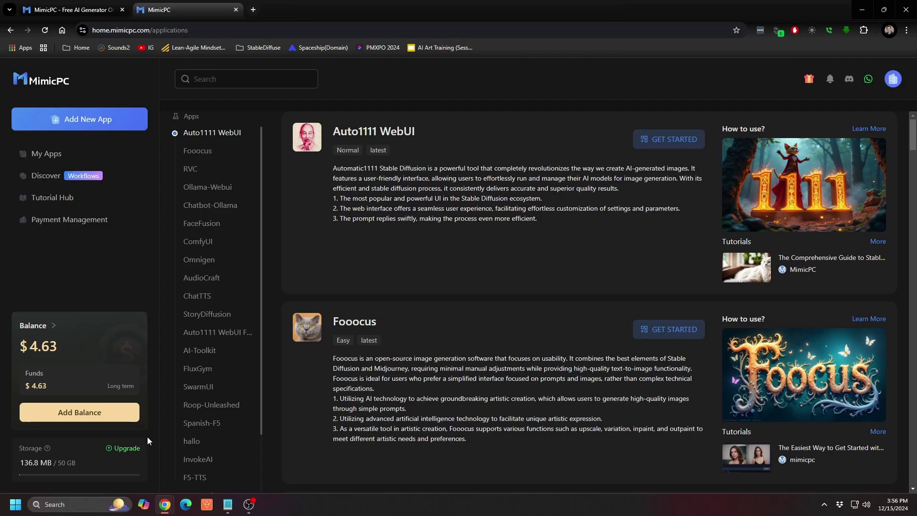
click(46, 463)
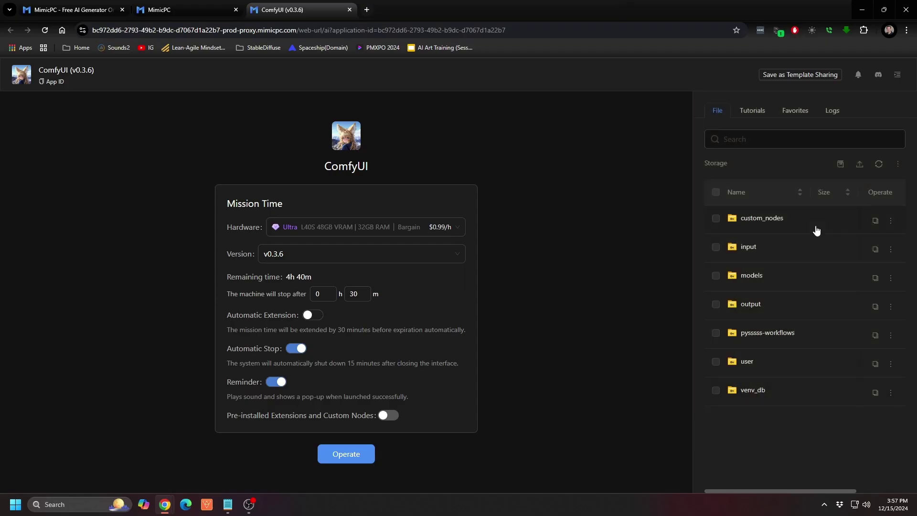
click(861, 165)
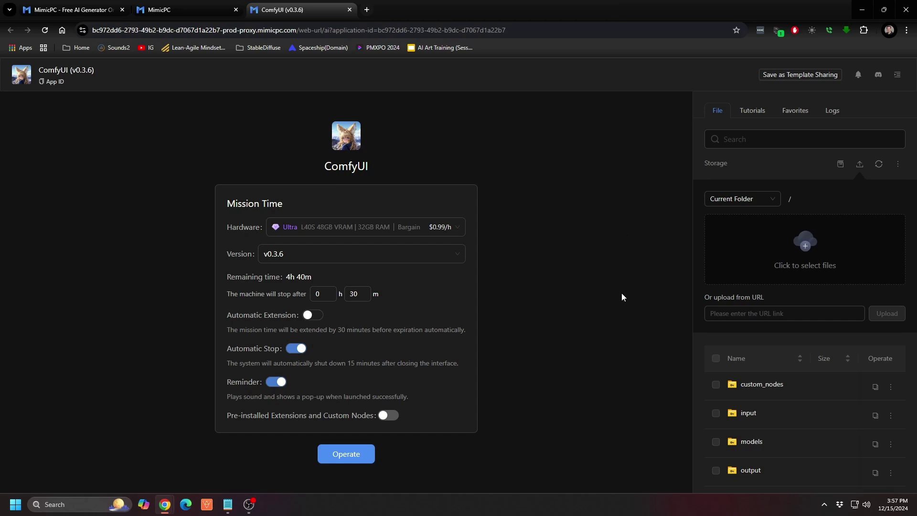
click(350, 10)
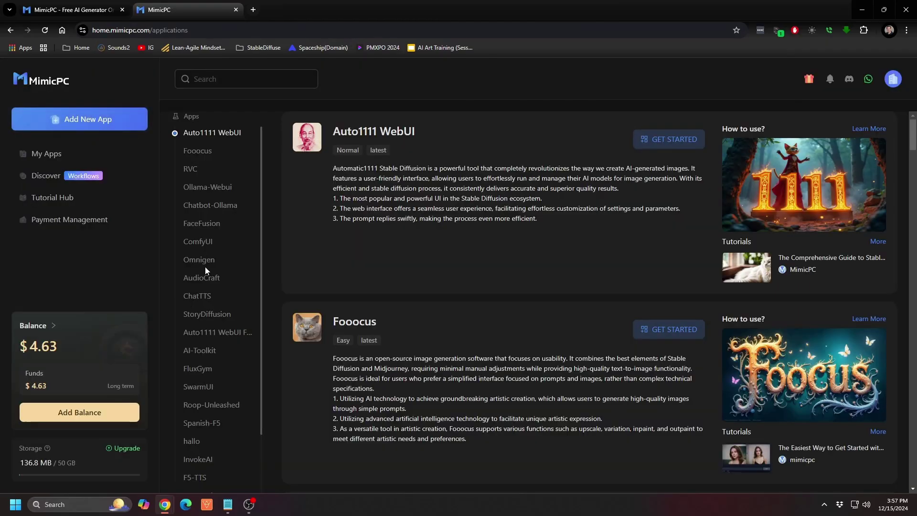
Find ComfyUI in the apps list and open its Get Started launch settings.
scroll(203, 297, down, 2)
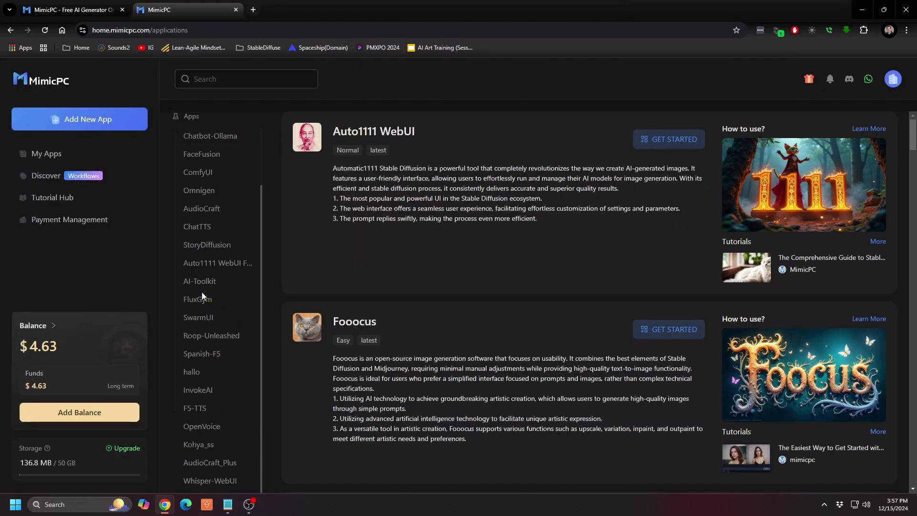
click(196, 303)
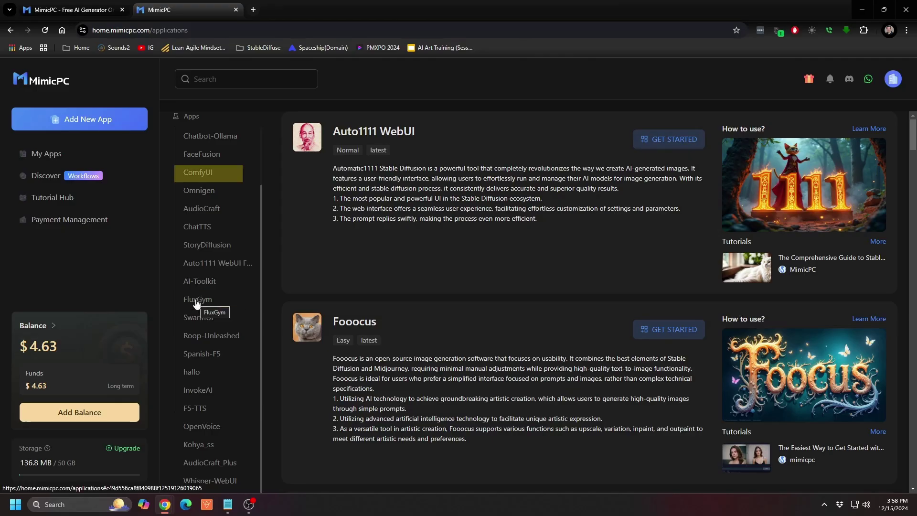
click(192, 208)
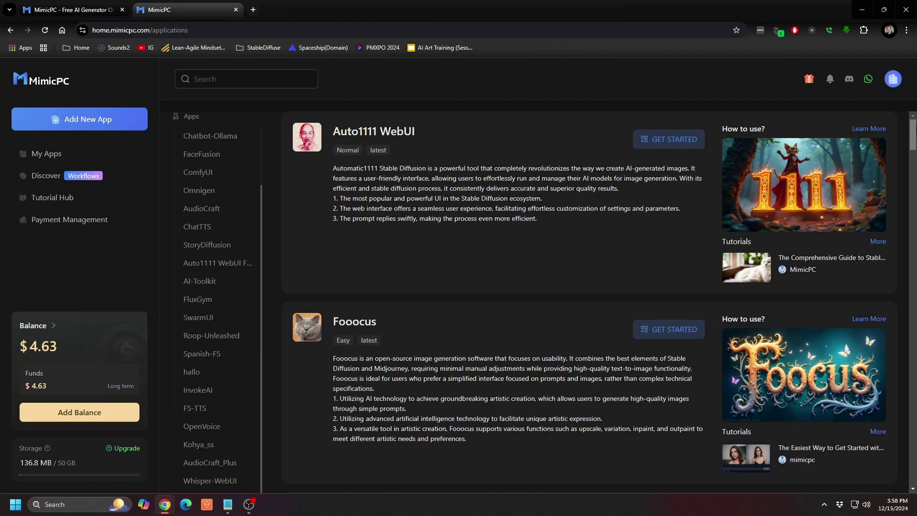
drag(912, 131, 912, 222)
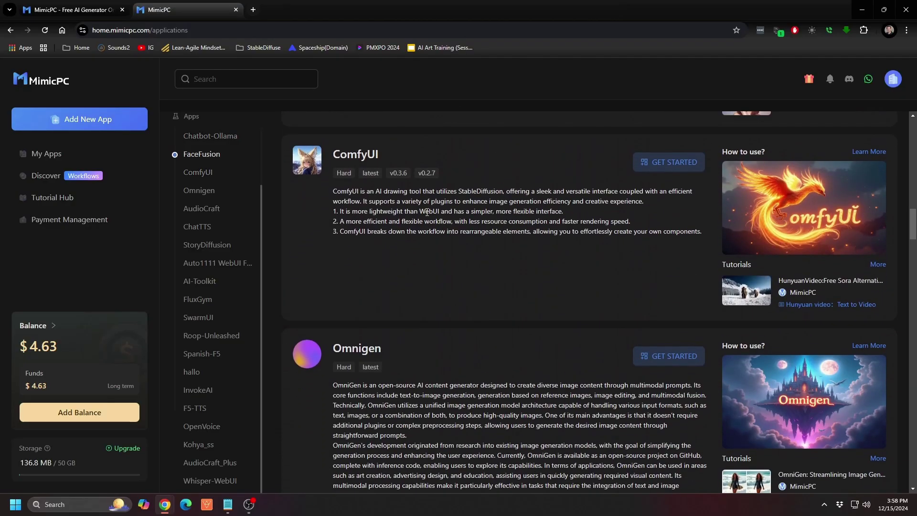
click(669, 163)
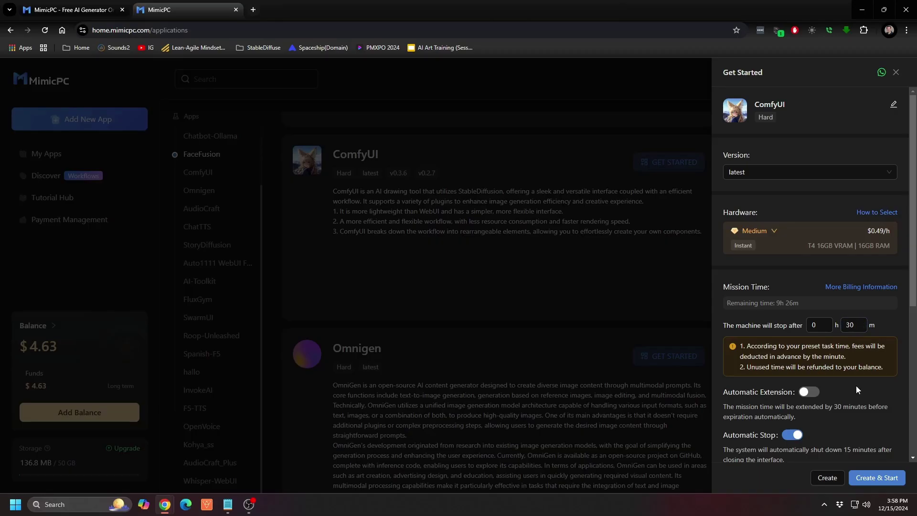
Expand the Medium hardware dropdown to compare Instant and Bargain hourly prices per tier.
click(754, 231)
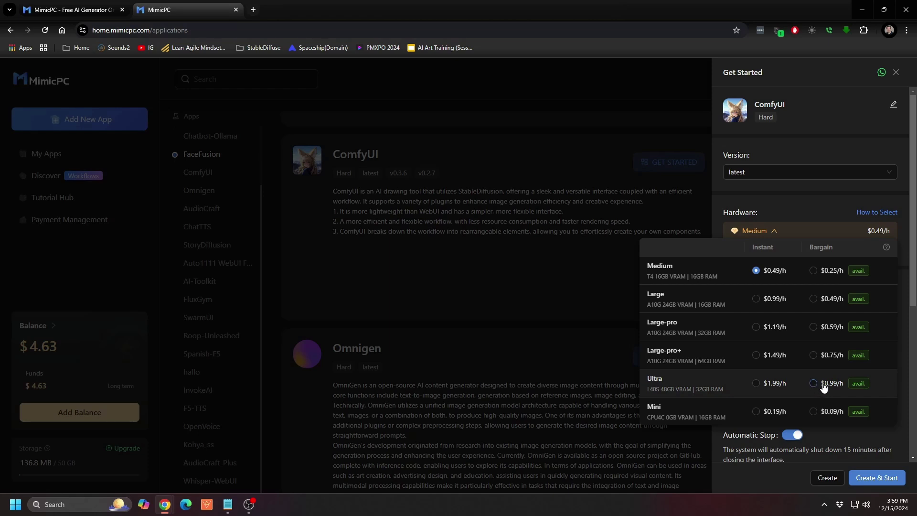
Relaunch ComfyUI settings and choose Ultra hardware at the $0.99/h Bargain price.
click(499, 282)
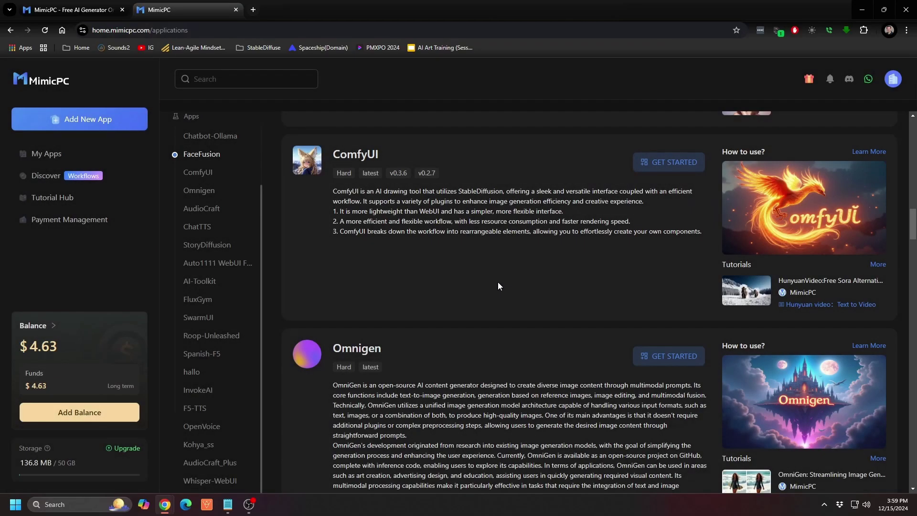
click(668, 162)
click(857, 324)
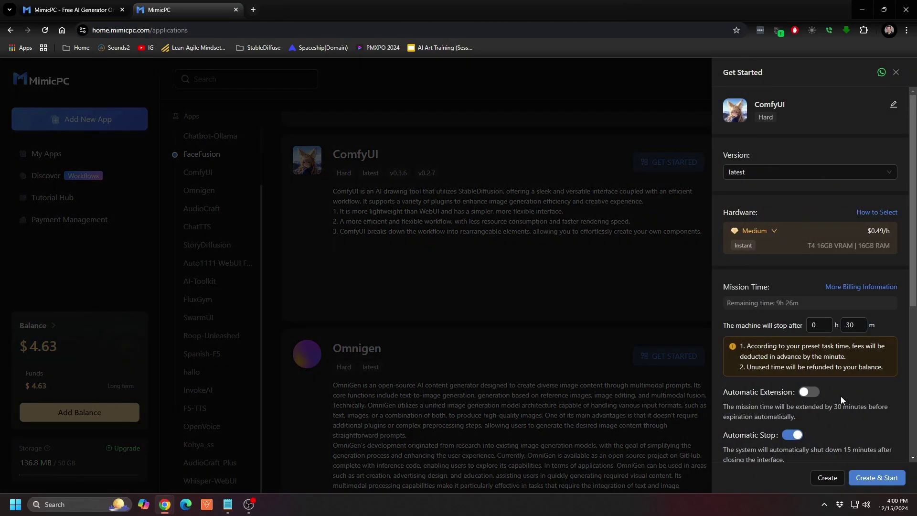
scroll(844, 400, down, 1)
scroll(842, 399, down, 2)
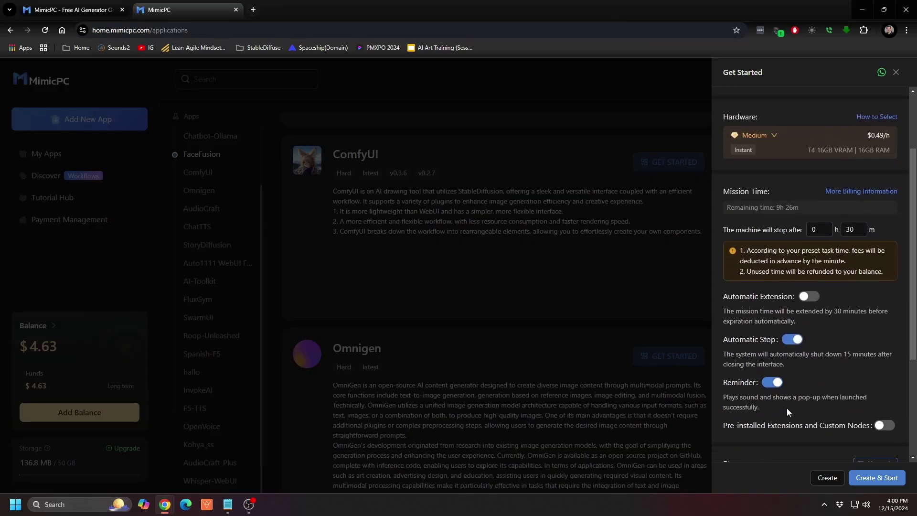
click(748, 137)
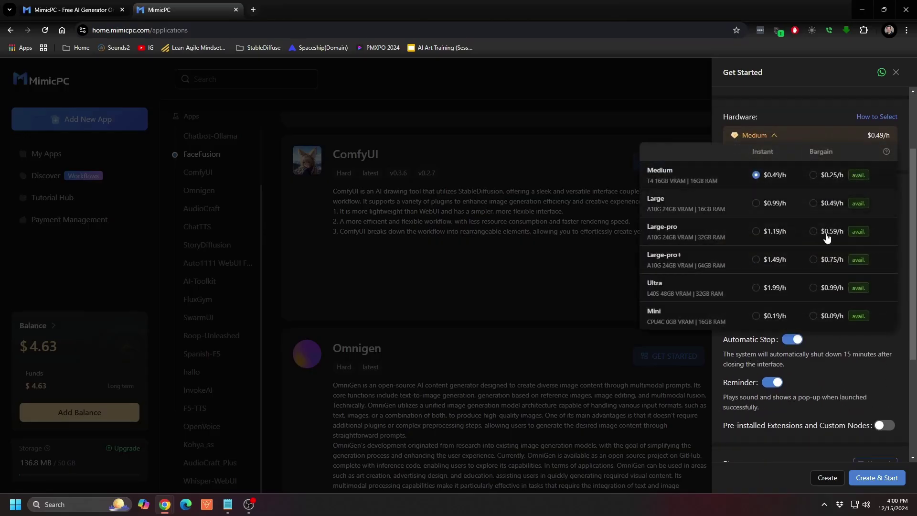
click(813, 288)
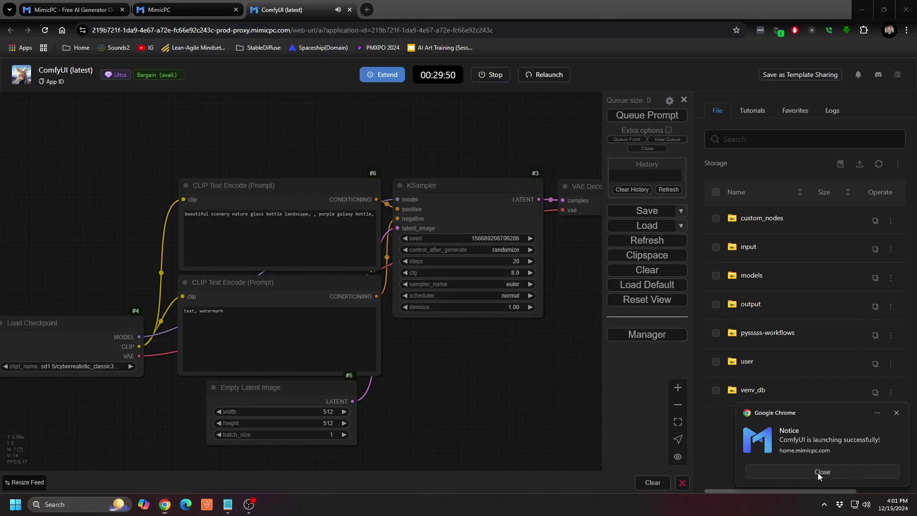
Dismiss the launch notice, hide the File panel, and pan the default text-to-image graph into view.
click(819, 473)
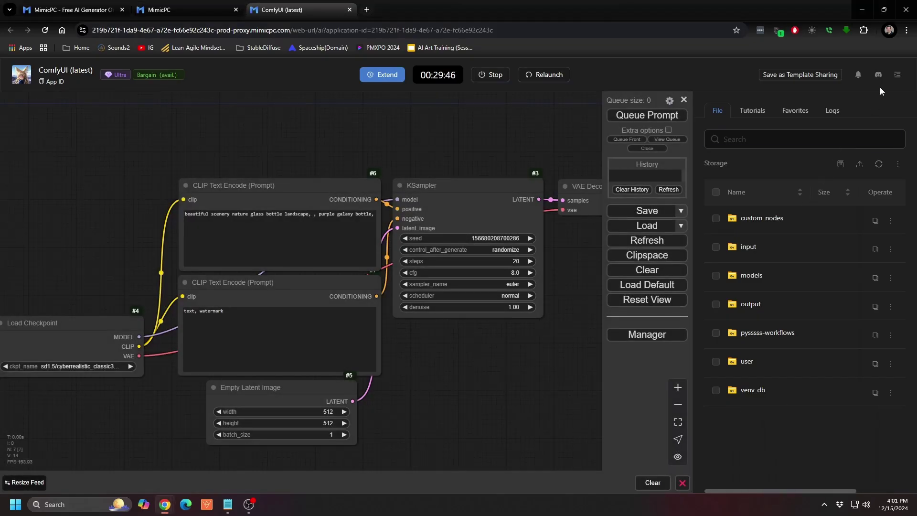
click(897, 80)
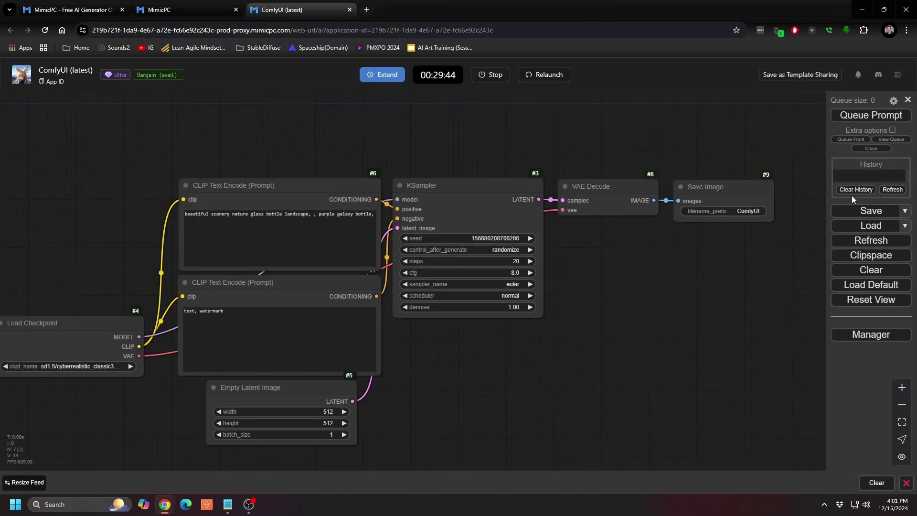
drag(645, 360, 633, 275)
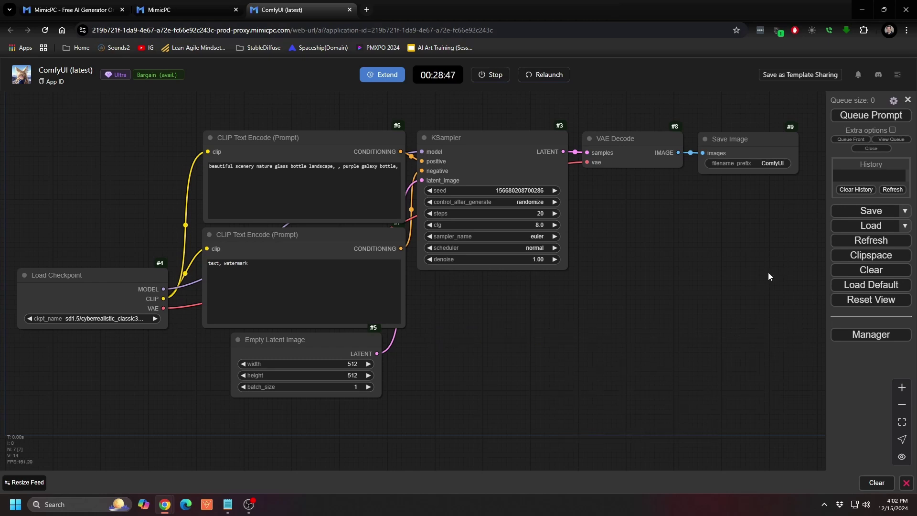
Open the LTX Video tutorial and follow its 'Run the LTX Video Workflow Now!' link.
click(898, 75)
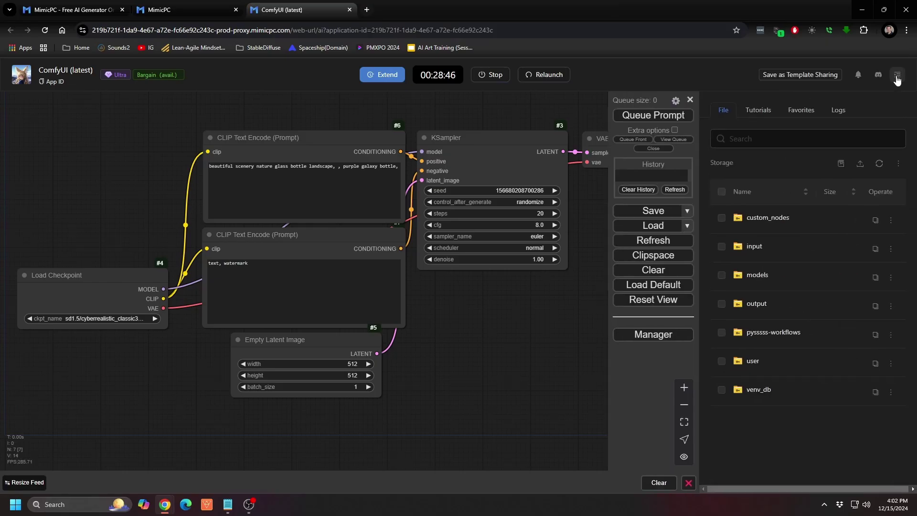
click(765, 220)
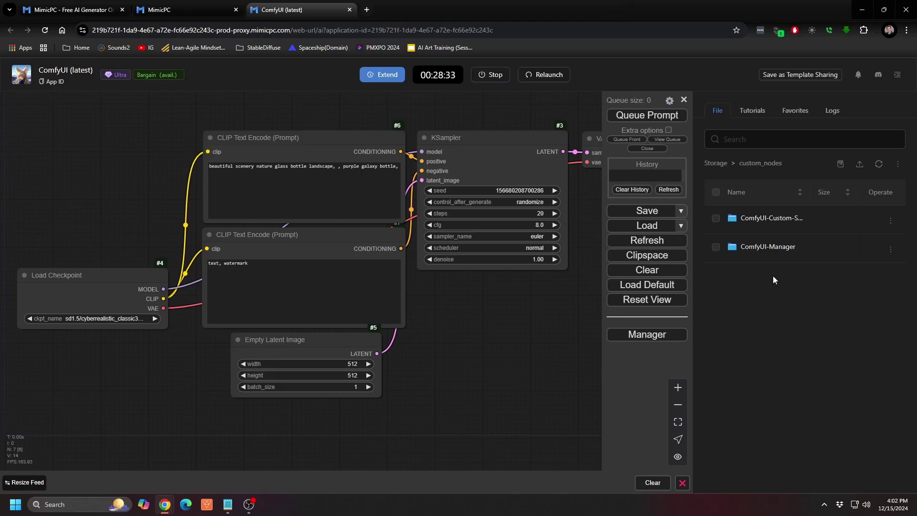
click(754, 115)
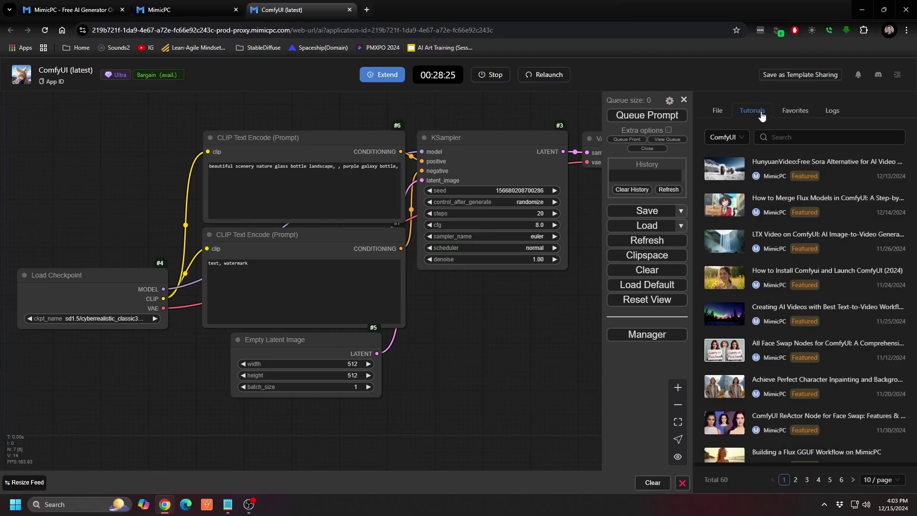
click(765, 239)
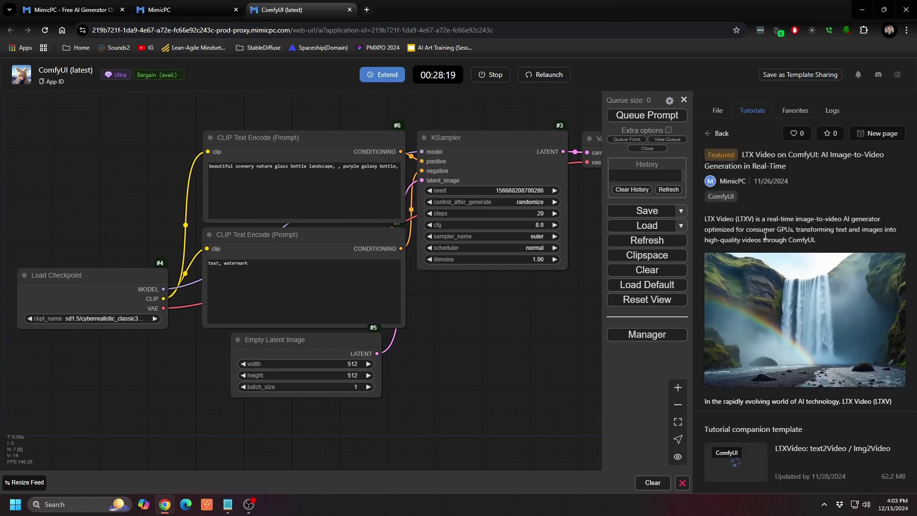
scroll(796, 226, down, 8)
scroll(796, 230, down, 6)
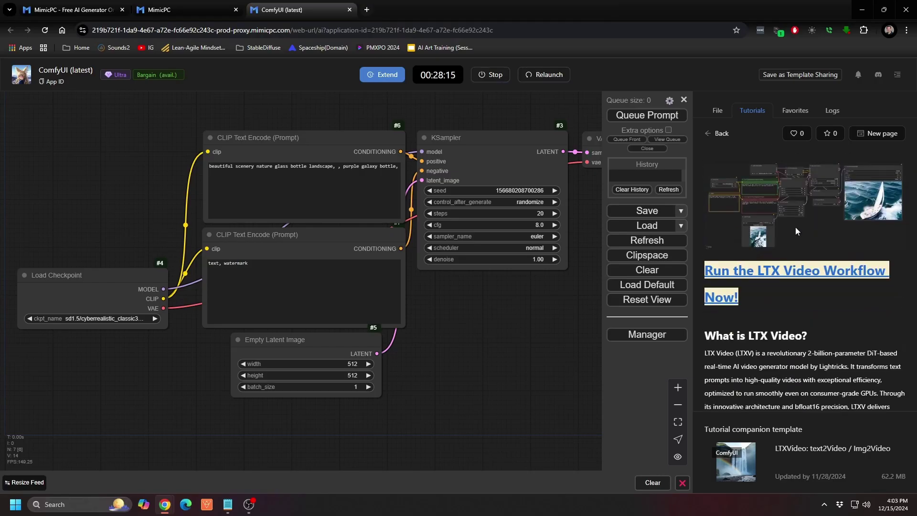
scroll(801, 234, up, 3)
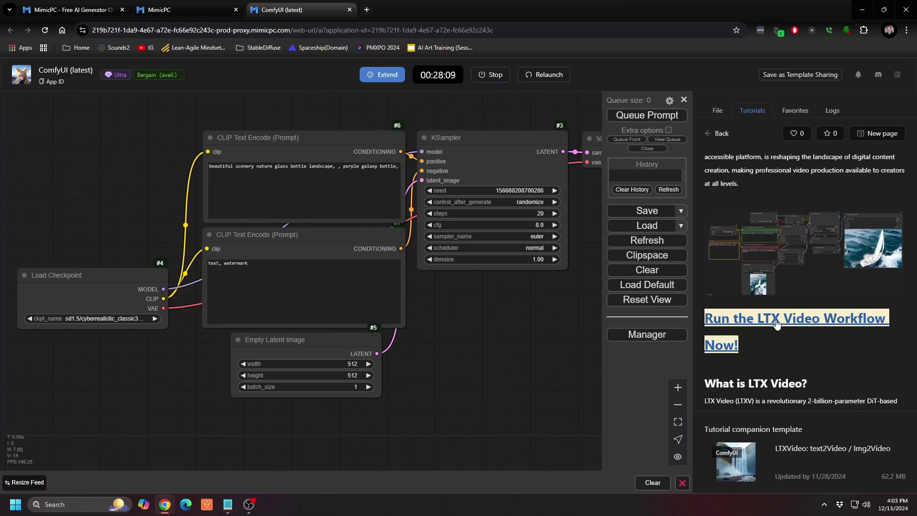
click(776, 323)
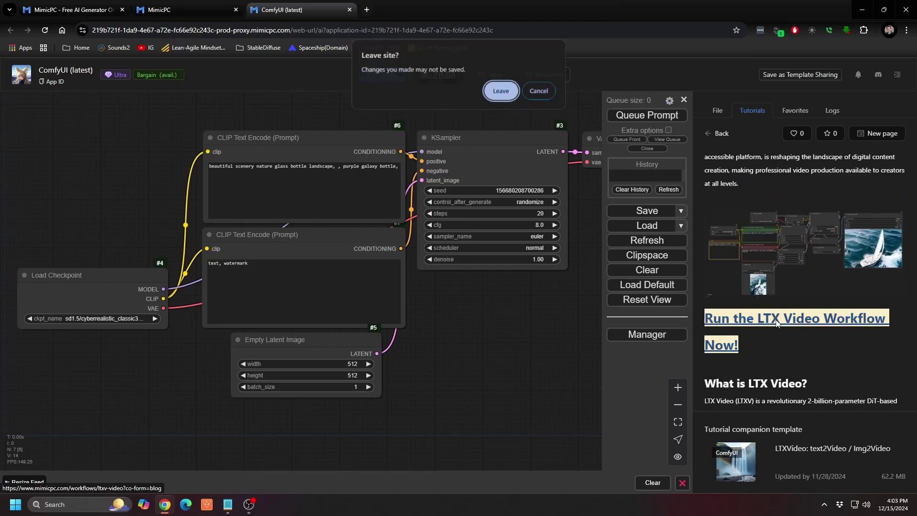
Leave for the LTXVideo workflow page and set it to run on Ultra Bargain hardware.
click(501, 91)
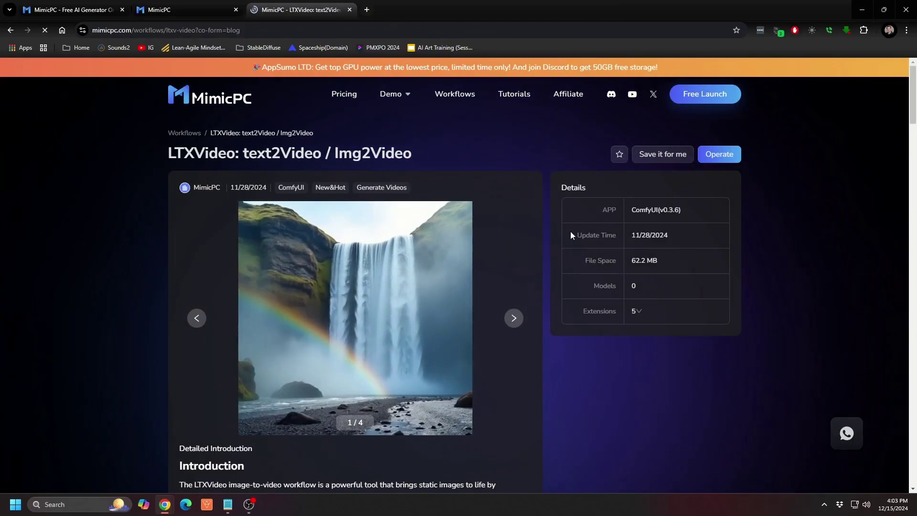
click(726, 155)
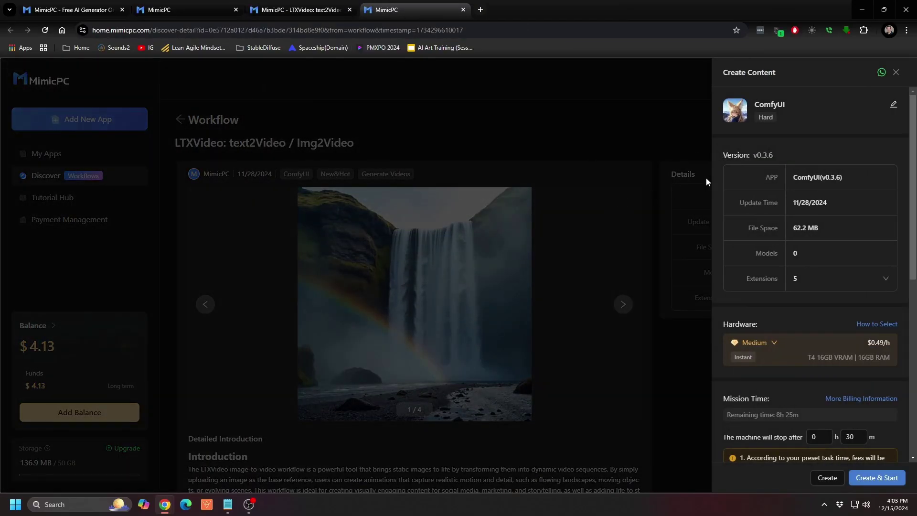
click(758, 349)
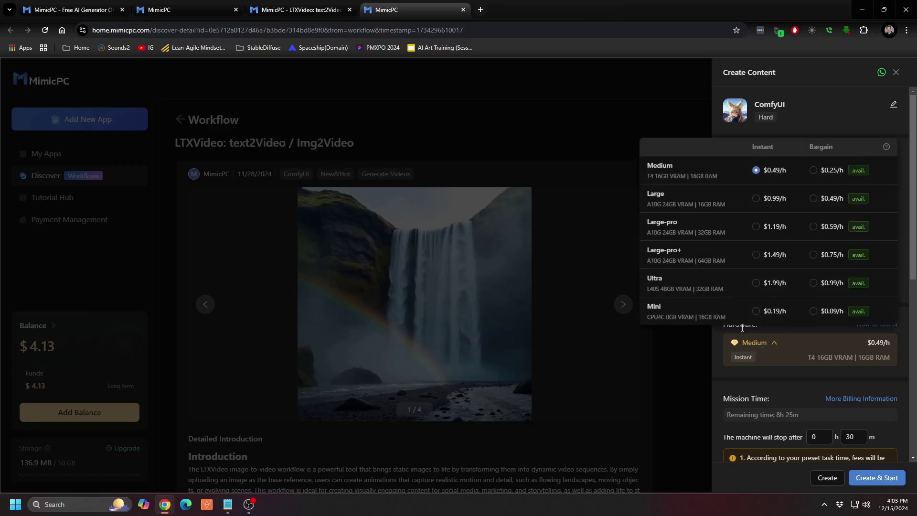
click(818, 286)
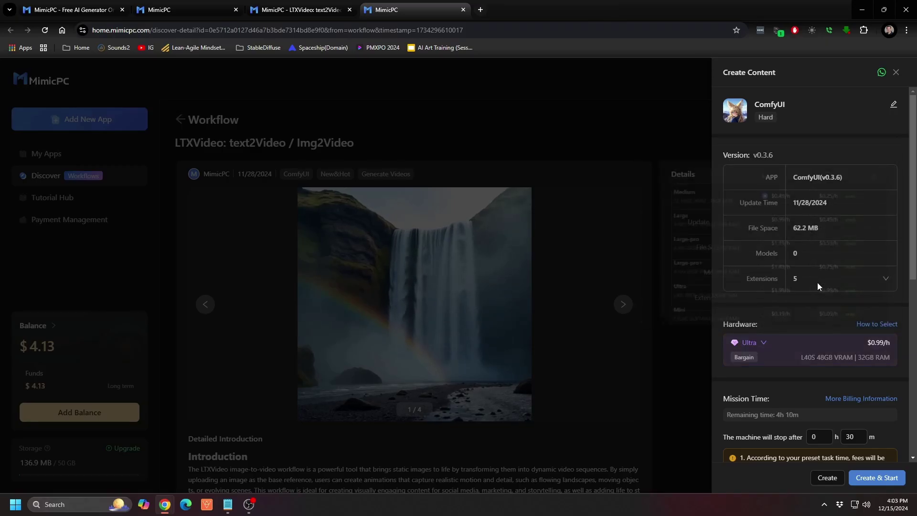
click(757, 342)
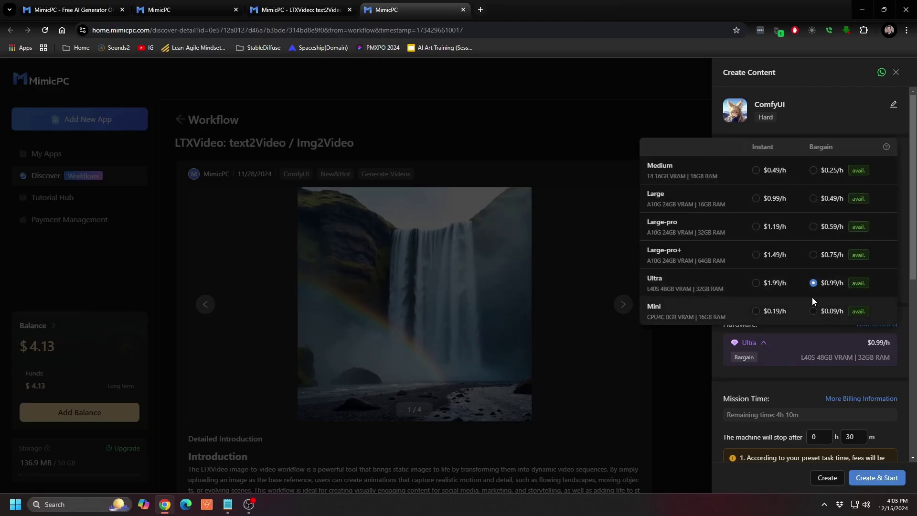
click(748, 398)
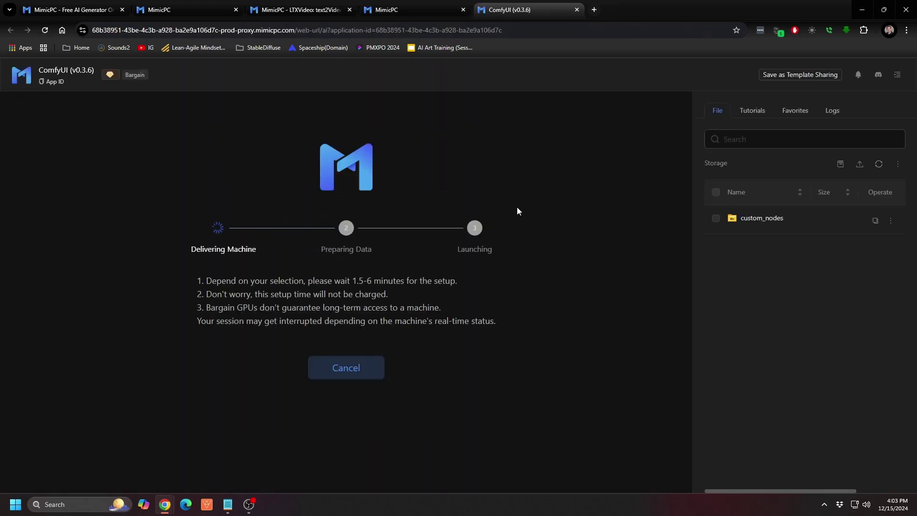
Power off the older ComfyUI machine from My Apps, then switch back to the v0.3.6 tab.
click(402, 9)
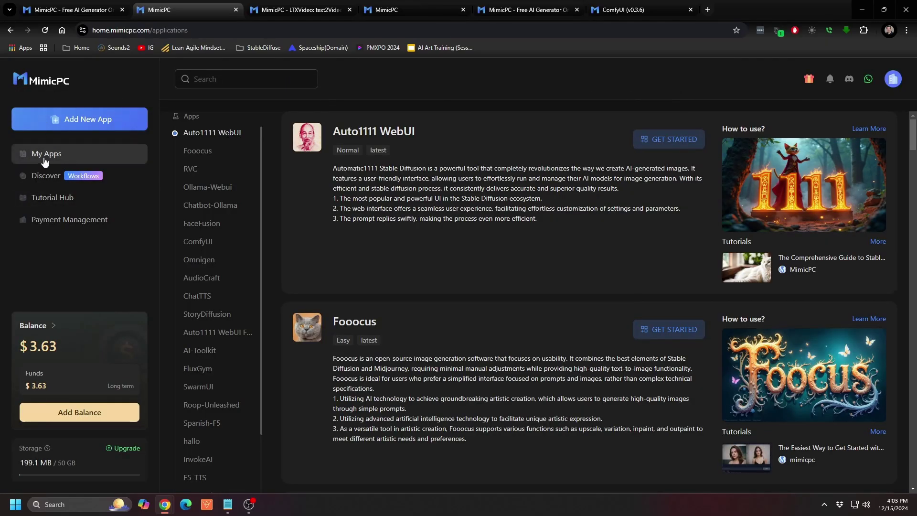
click(58, 155)
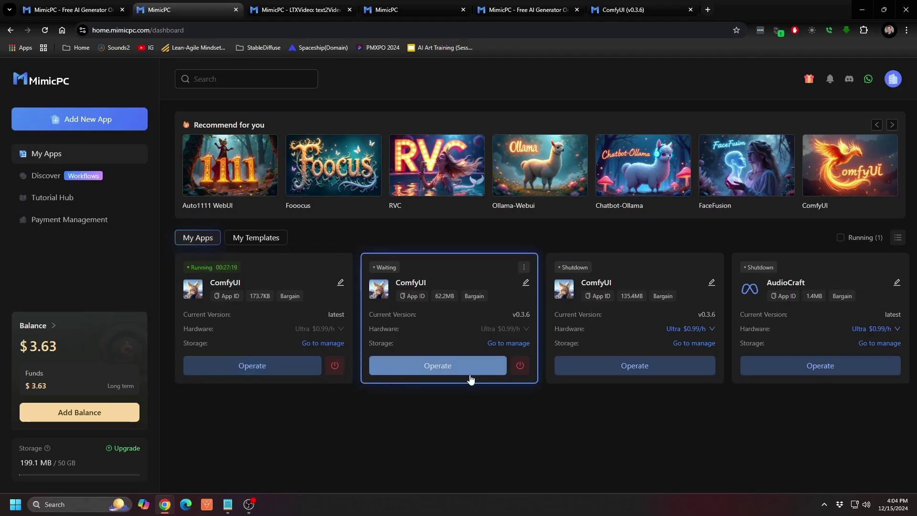
click(335, 366)
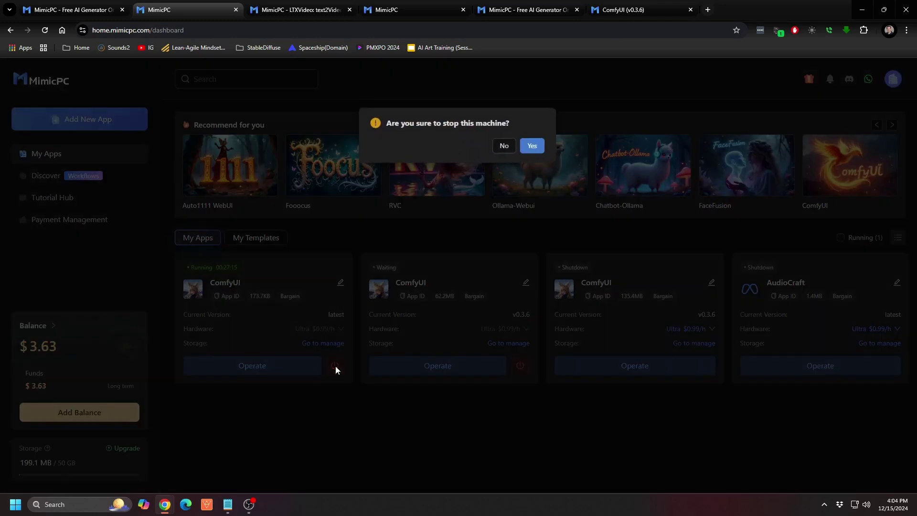
click(534, 144)
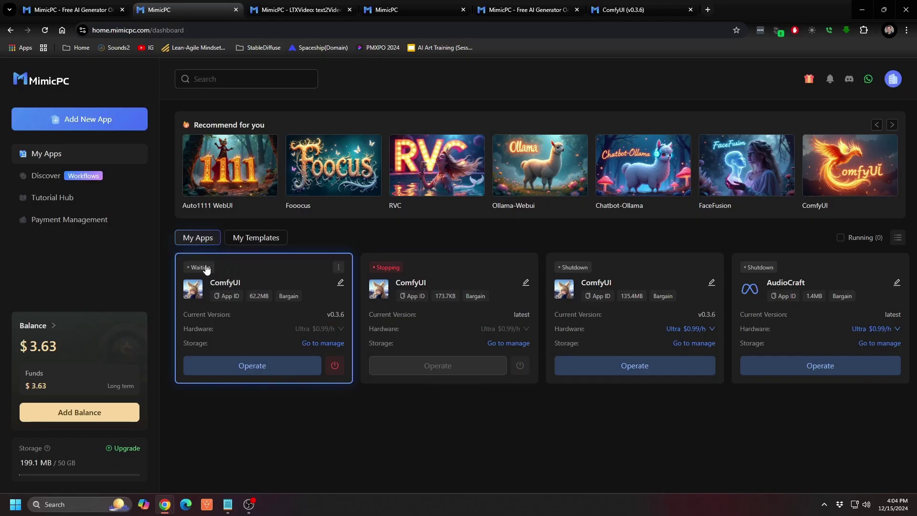
click(608, 9)
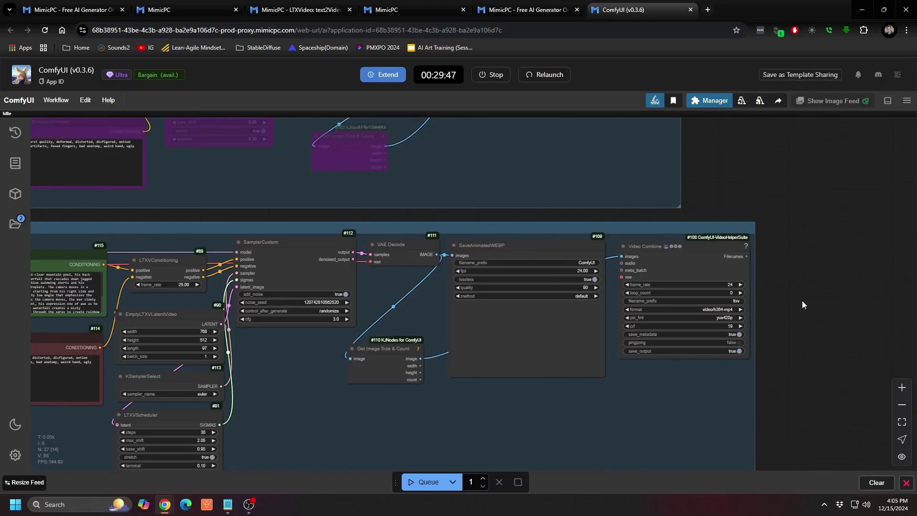
Pan and zoom to the txt2video output previews of the waterfall clip, then back to the prompt nodes.
scroll(802, 301, down, 5)
drag(781, 208, 821, 211)
scroll(486, 332, up, 5)
drag(506, 398, 601, 374)
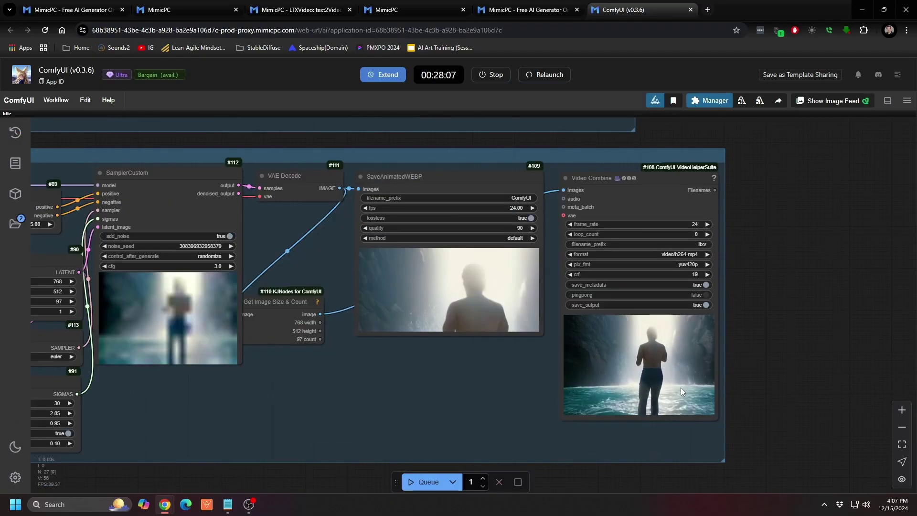
scroll(690, 357, up, 5)
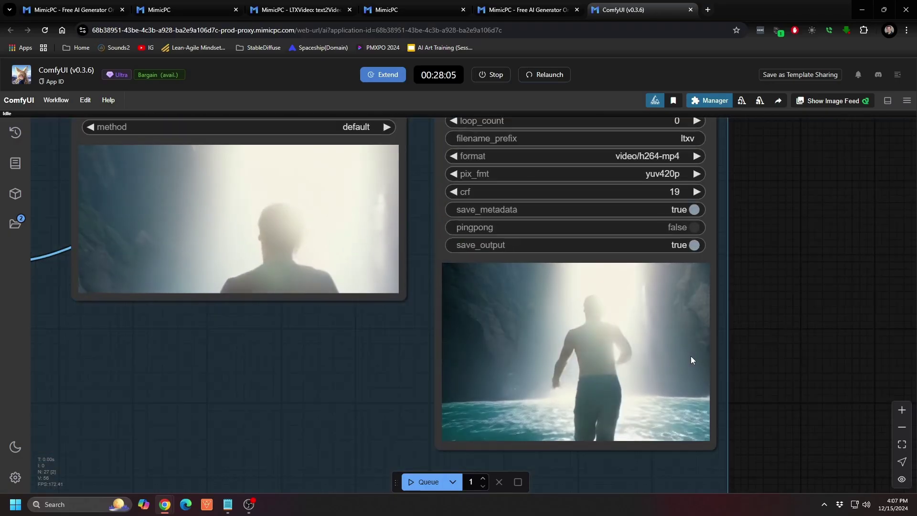
scroll(690, 359, down, 5)
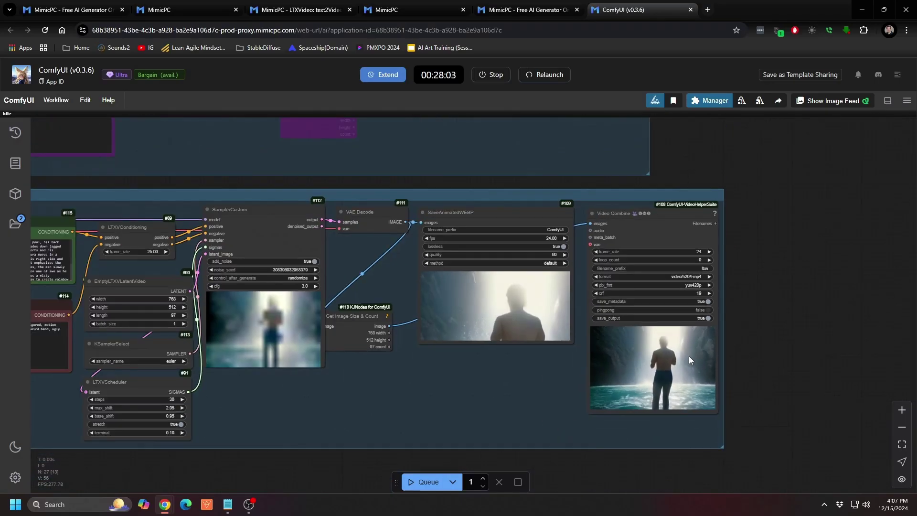
drag(467, 374, 673, 373)
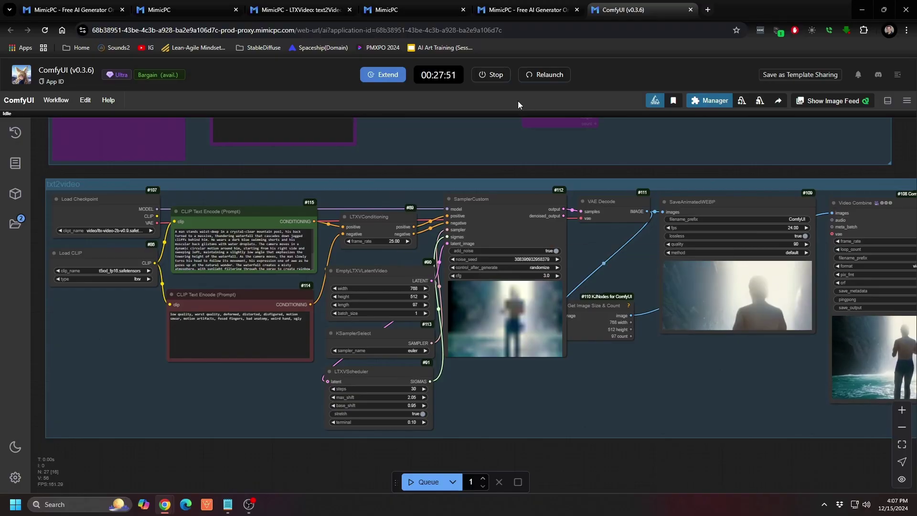
Stop the ComfyUI v0.3.6 machine, close its tab, and go back to the MimicPC dashboard.
click(491, 75)
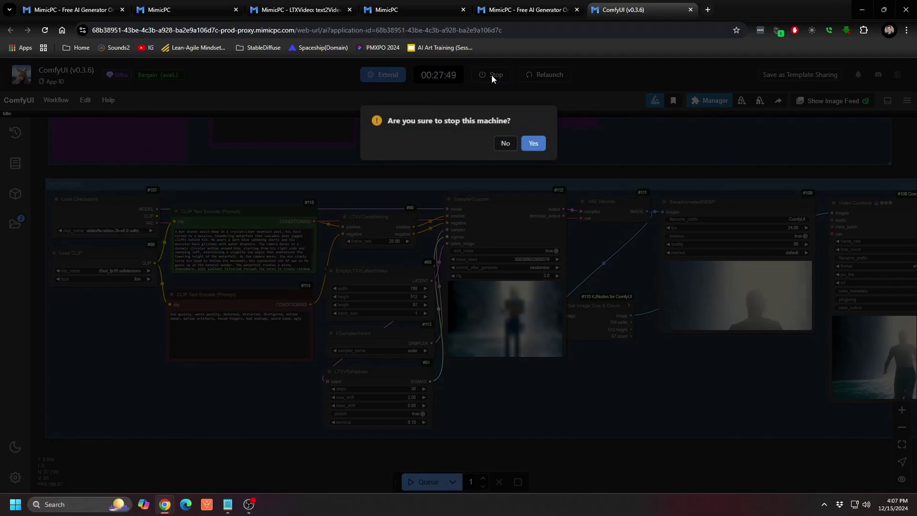
click(534, 144)
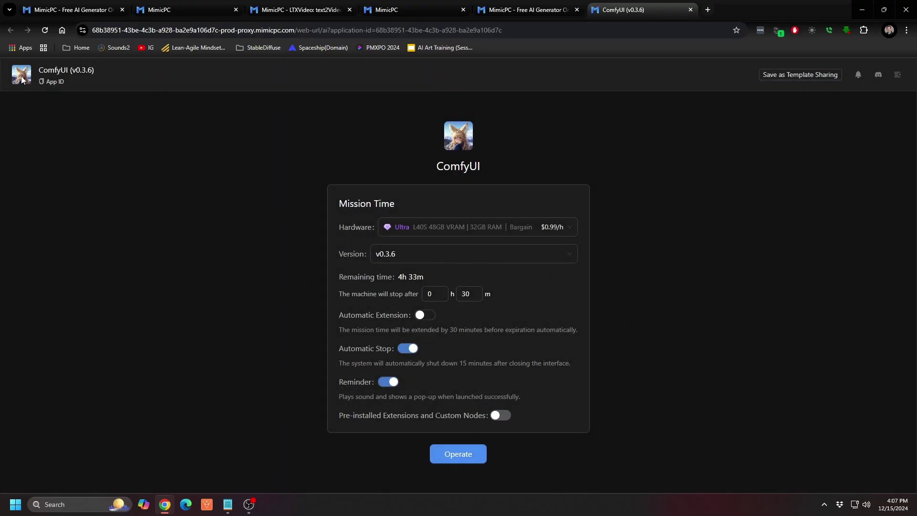
click(691, 9)
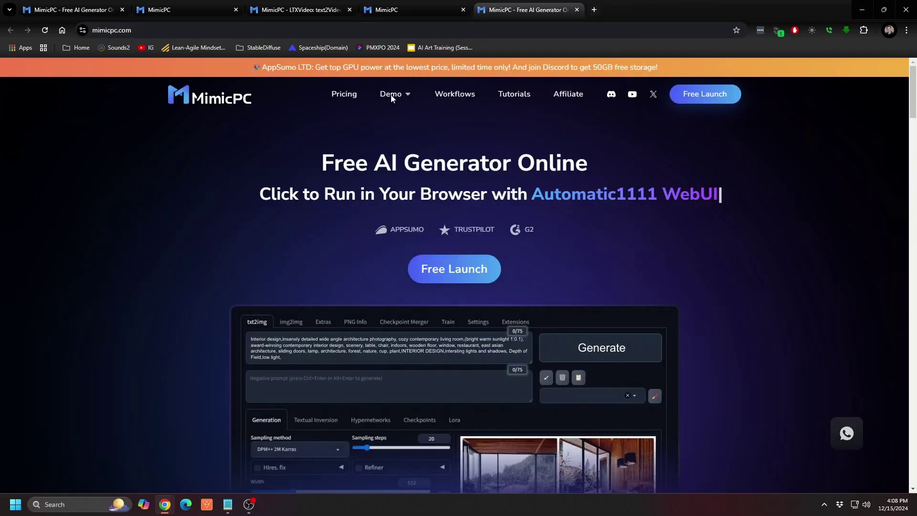
click(406, 10)
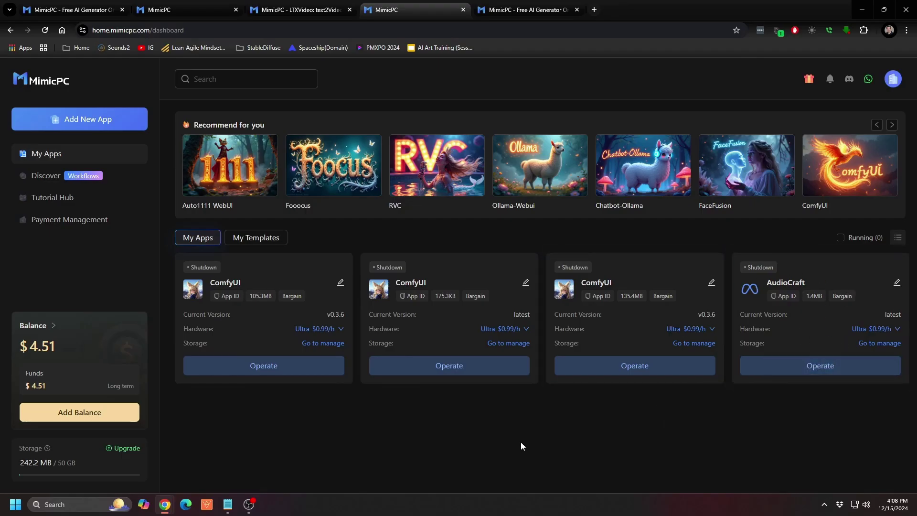
Search Discover workflows for 'video' to list Hunyuan video, LTXVideo and Cog VideoX-1.5.
click(46, 176)
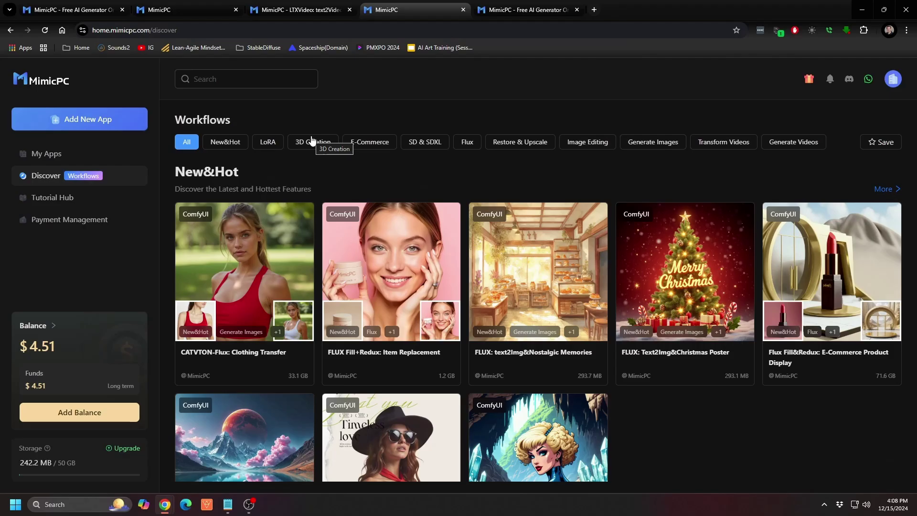
mouse_move(250, 285)
mouse_move(409, 265)
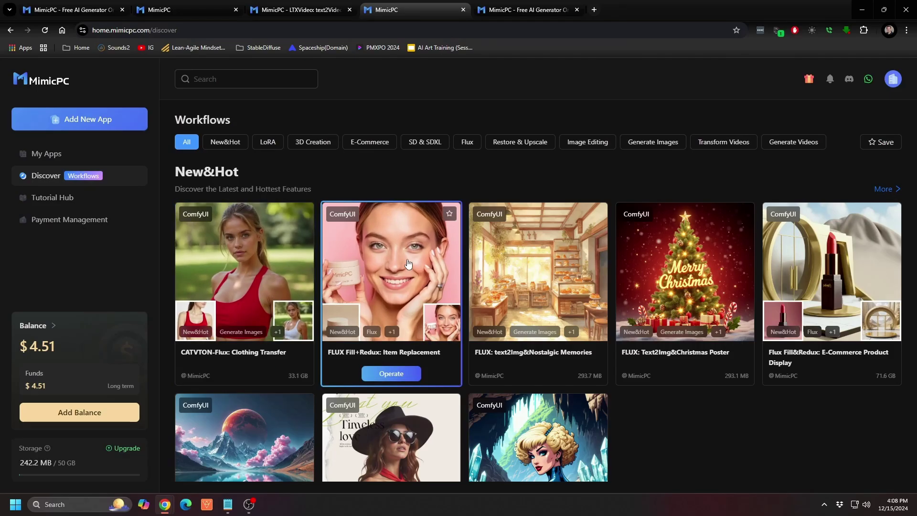
click(201, 79)
text(video)
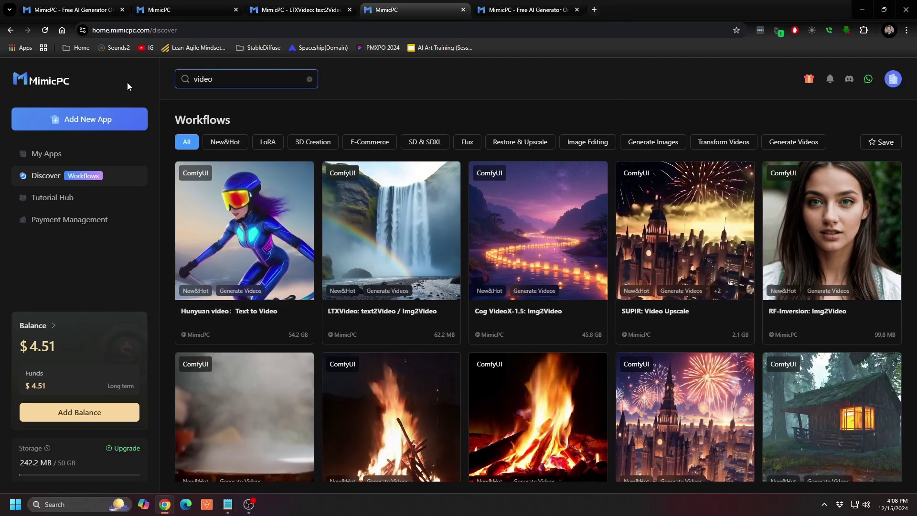
mouse_move(230, 228)
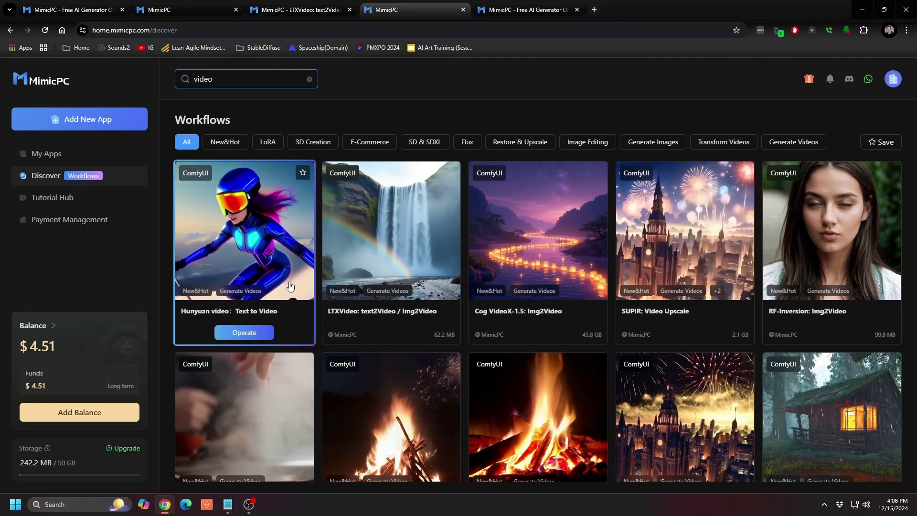